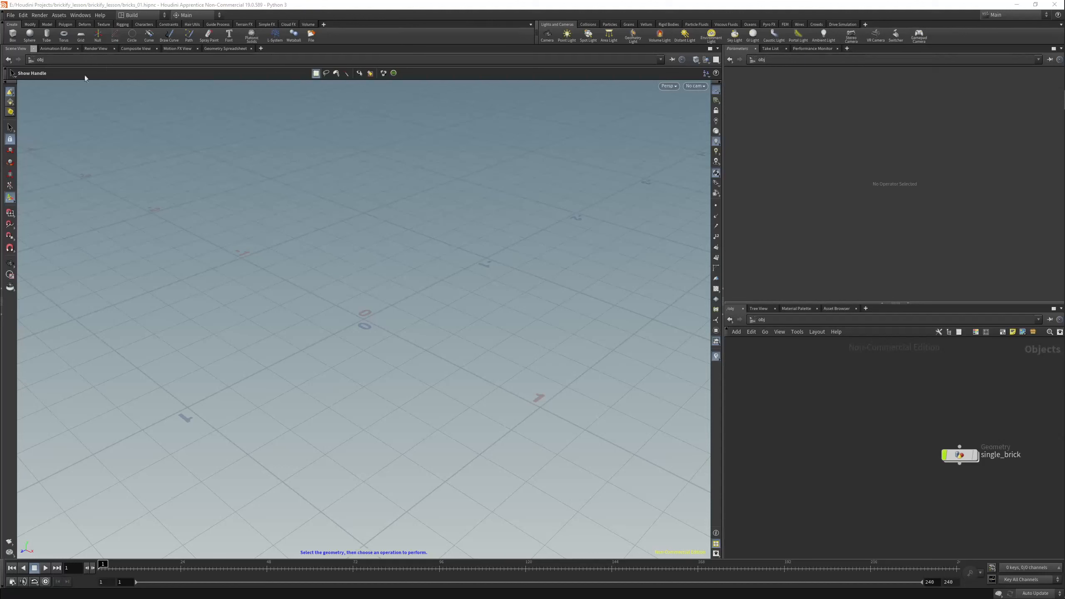
pyautogui.click(10, 15)
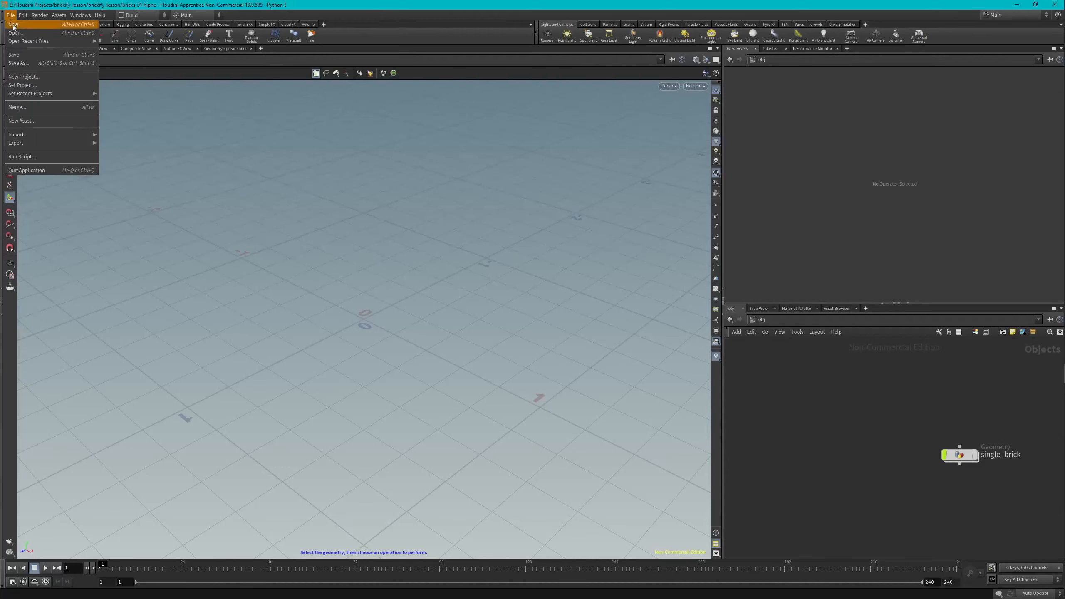
pyautogui.click(25, 77)
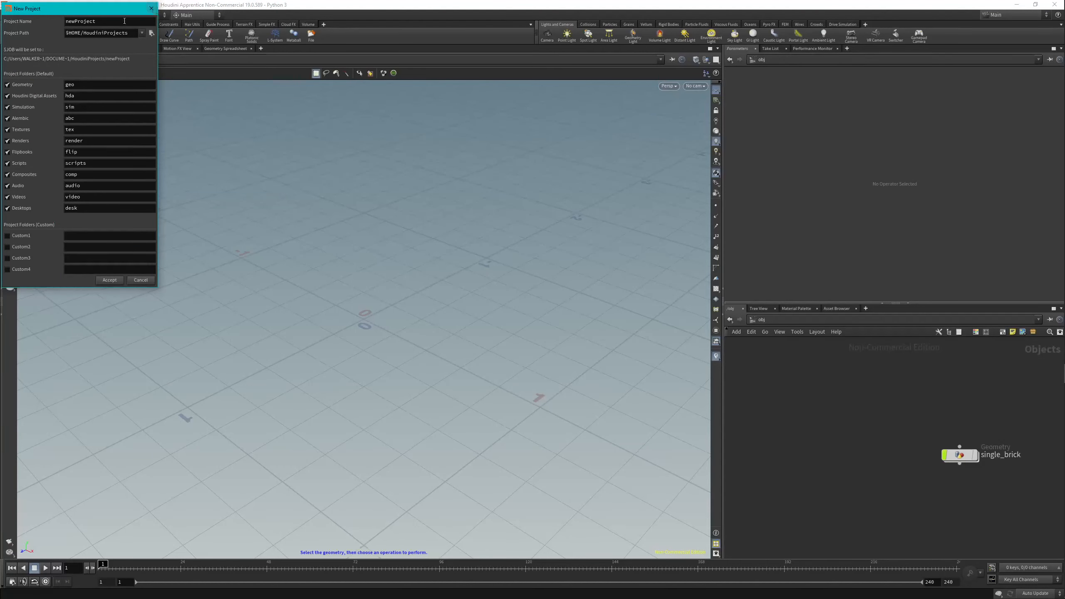
pyautogui.click(152, 9)
pyautogui.click(10, 15)
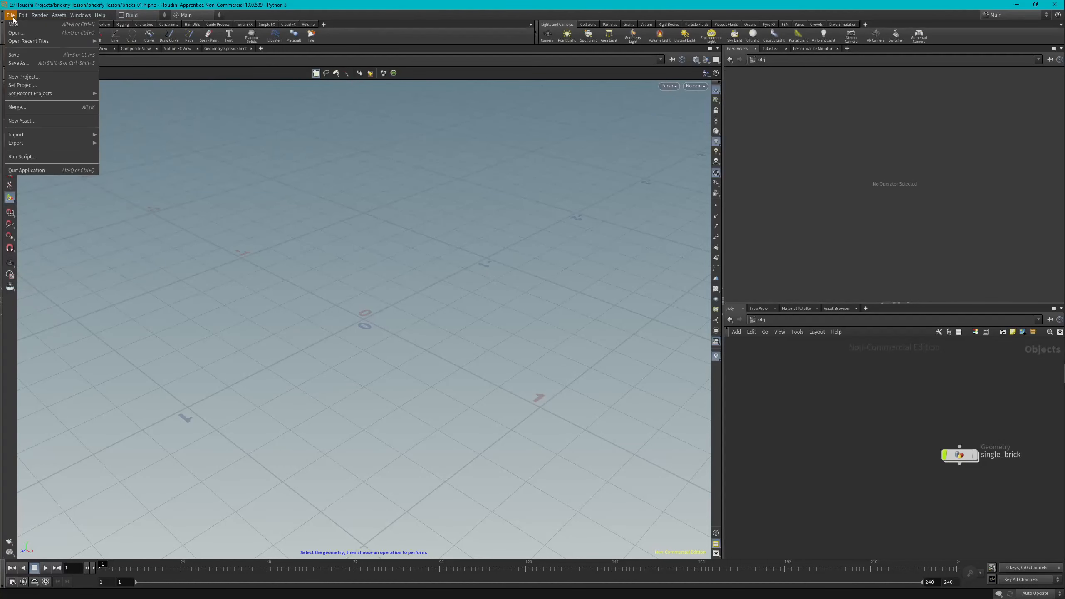
pyautogui.click(19, 63)
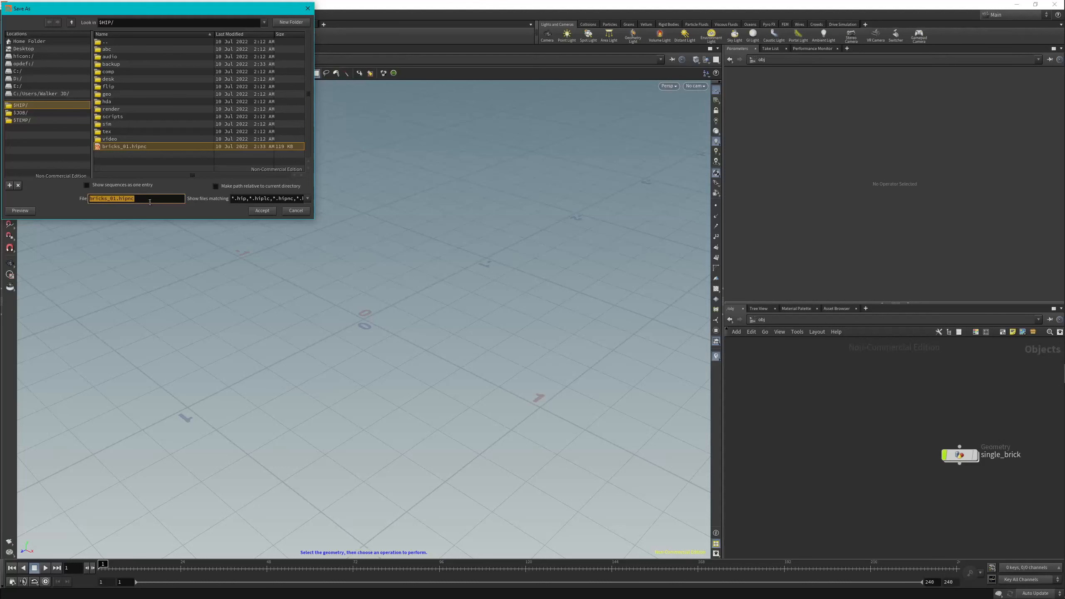
pyautogui.click(308, 9)
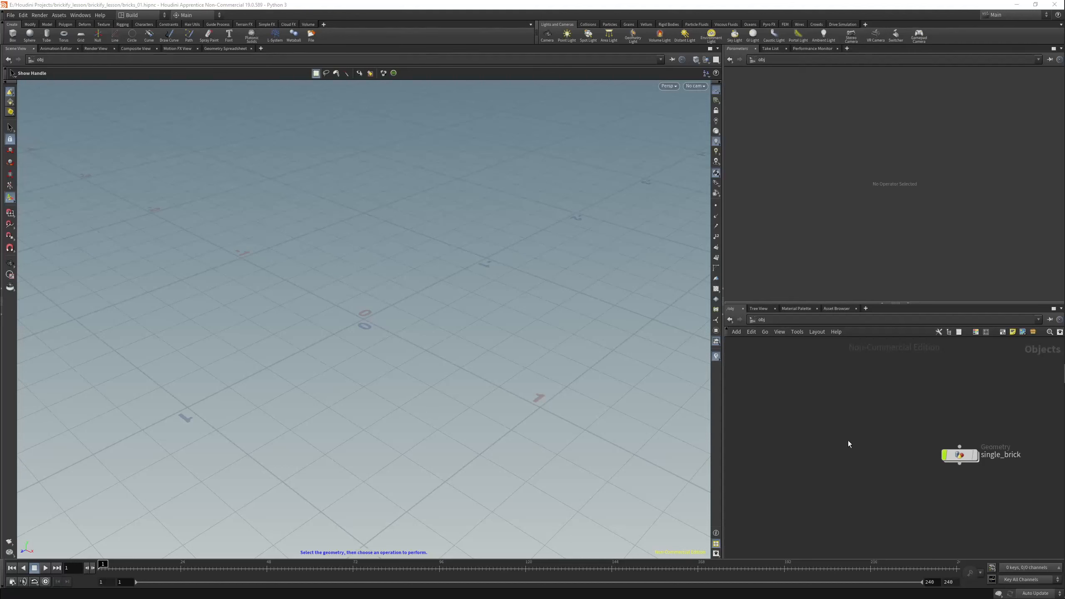
# Step: Create a new Box geometry object in the scene next to the existing single_brick object
pyautogui.click(968, 455)
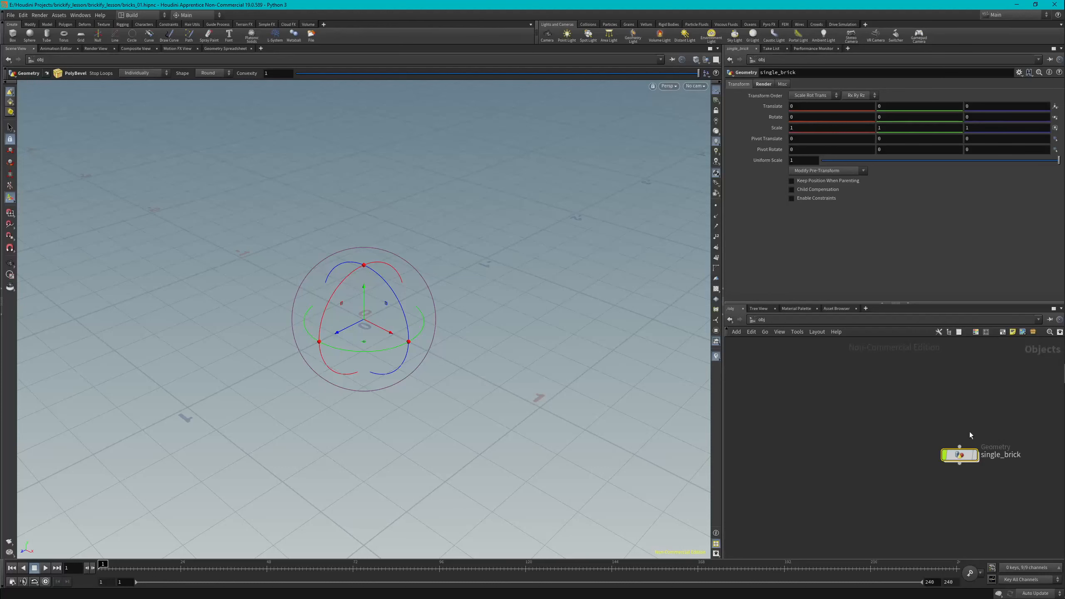
pyautogui.click(844, 415)
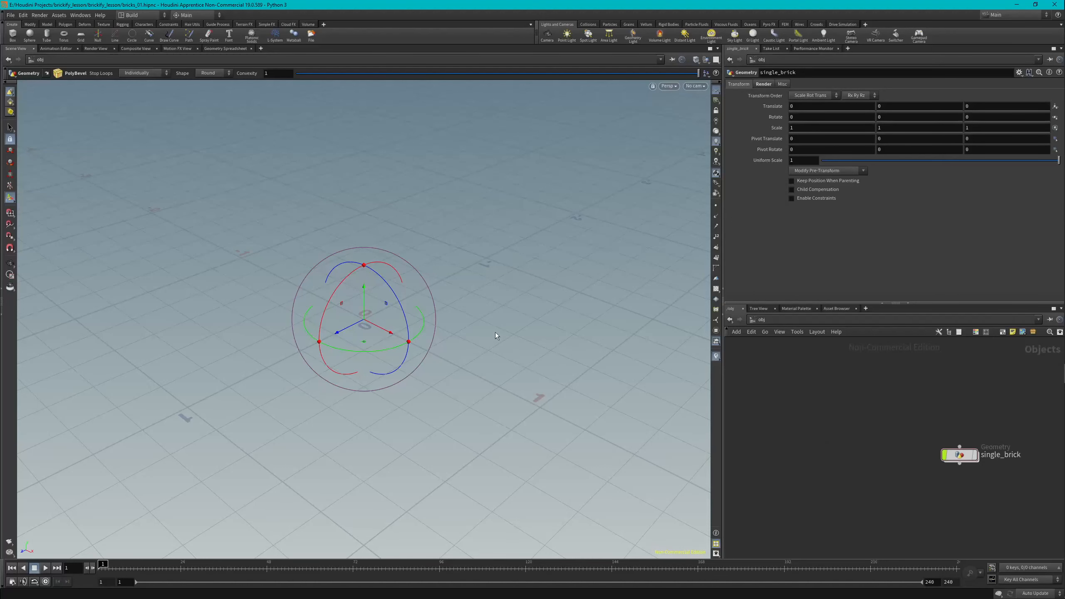
pyautogui.scroll(-2, 495, 332)
pyautogui.keyDown('ctrl'); pyautogui.click(12, 35); pyautogui.keyUp('ctrl')
pyautogui.moveTo(884, 461); pyautogui.dragTo(824, 430, button='middle')
# Step: Rename the new box object to single_brick1
pyautogui.click(804, 414)
pyautogui.write('singlebrick_')
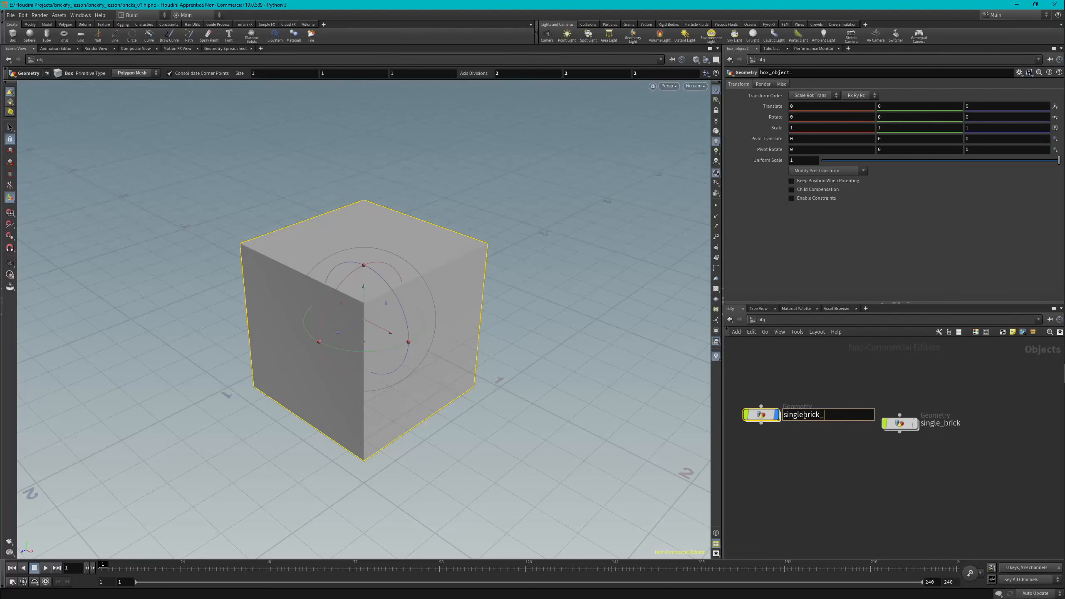
pyautogui.press('BackSpace')
pyautogui.press('BackSpace')
pyautogui.press('BackSpace')
pyautogui.press('BackSpace')
pyautogui.press('BackSpace')
pyautogui.press('BackSpace')
pyautogui.write('_brick')
pyautogui.press('Return')
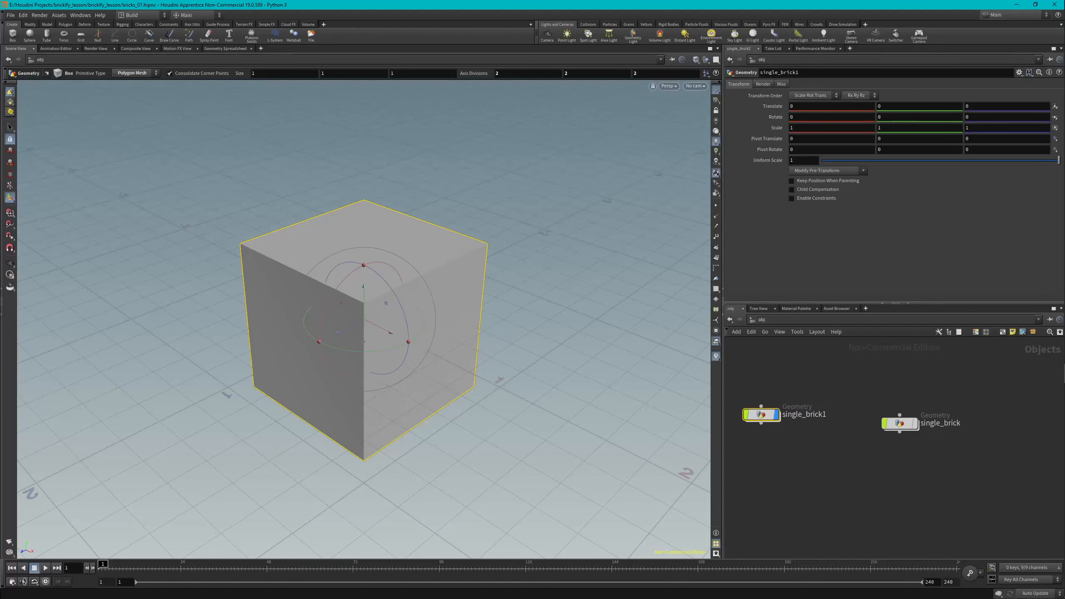
# Step: Set the box size to 0.2 in all three axes
pyautogui.moveTo(274, 76); pyautogui.dragTo(246, 76)
pyautogui.write('0.2')
pyautogui.press('Tab')
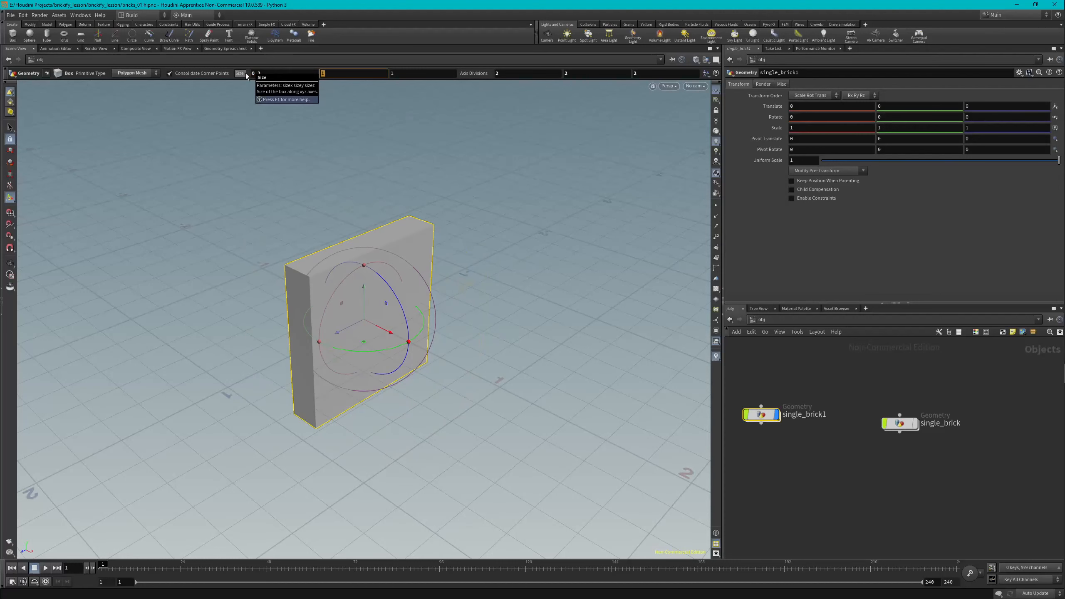
pyautogui.write('0.2')
pyautogui.press('Tab')
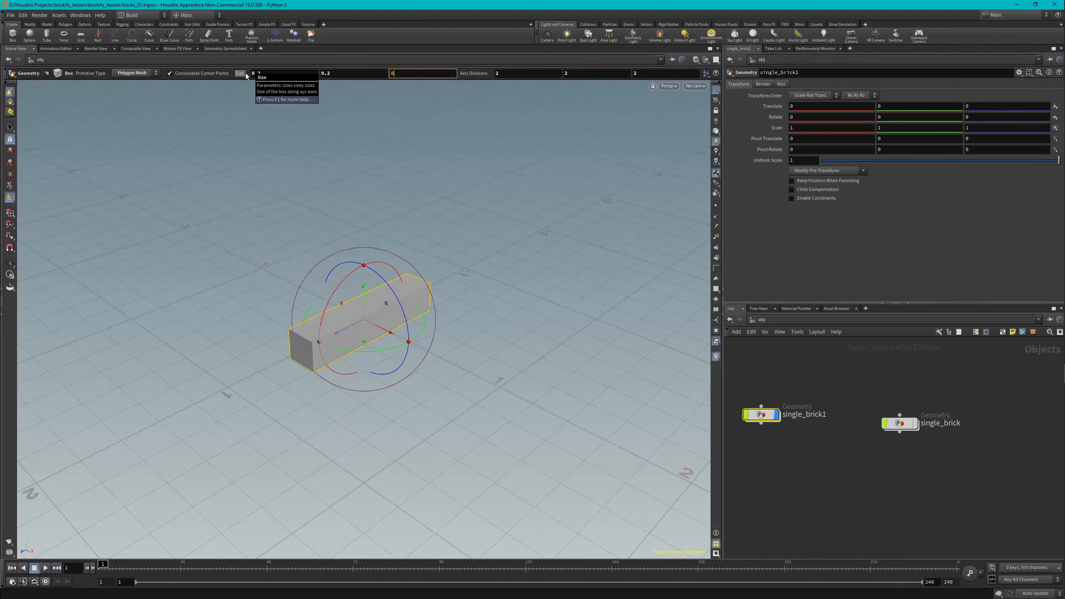
pyautogui.press('Tab')
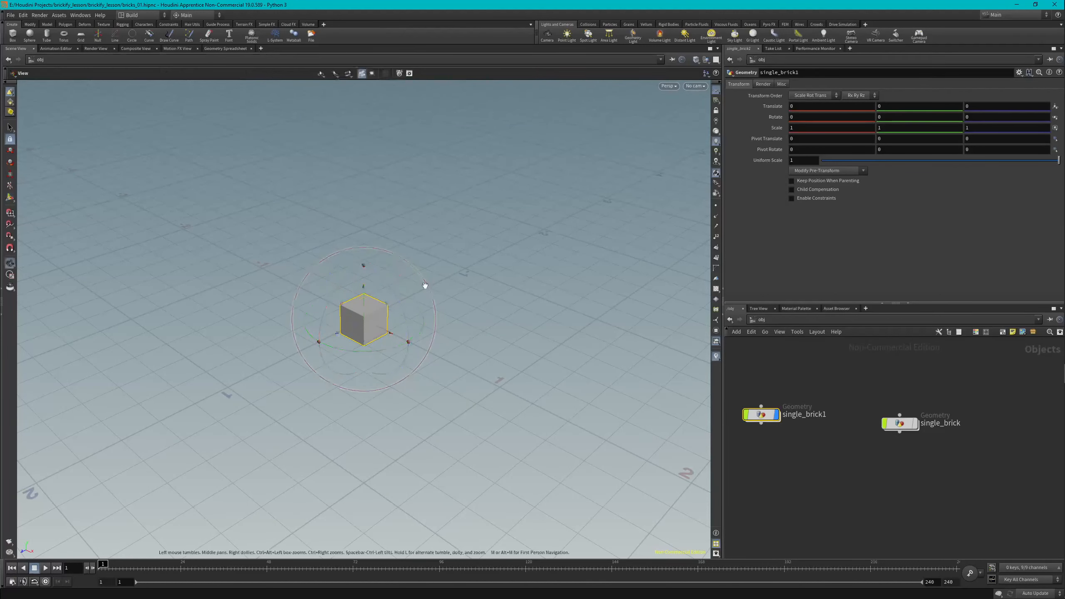
# Step: Set the box's axis divisions to 3 along X and Z
pyautogui.hotkey('space', 'f')
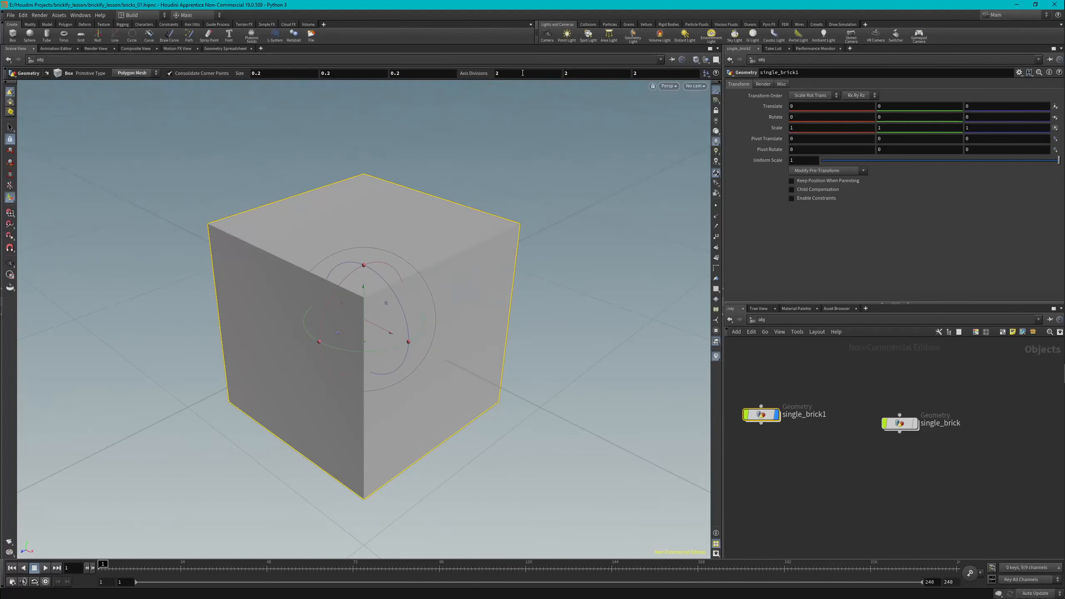
pyautogui.doubleClick(497, 72)
pyautogui.write('3')
pyautogui.press('Tab')
pyautogui.press('Tab')
pyautogui.write('3')
pyautogui.press('Return')
# Step: Enter the box object and select the faces on the top of the box
pyautogui.click(10, 128)
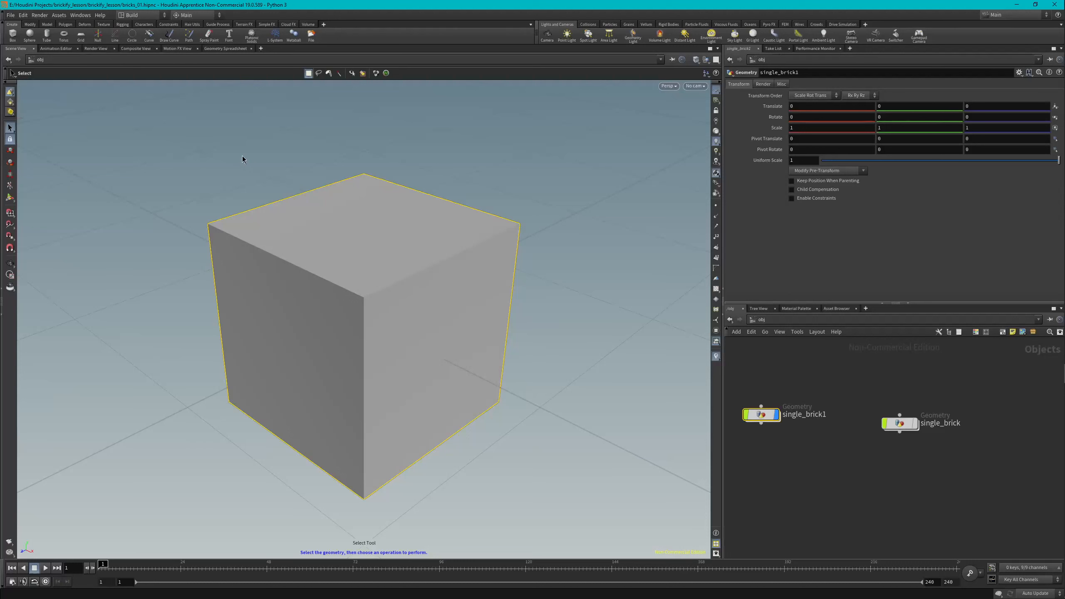
pyautogui.press('Return')
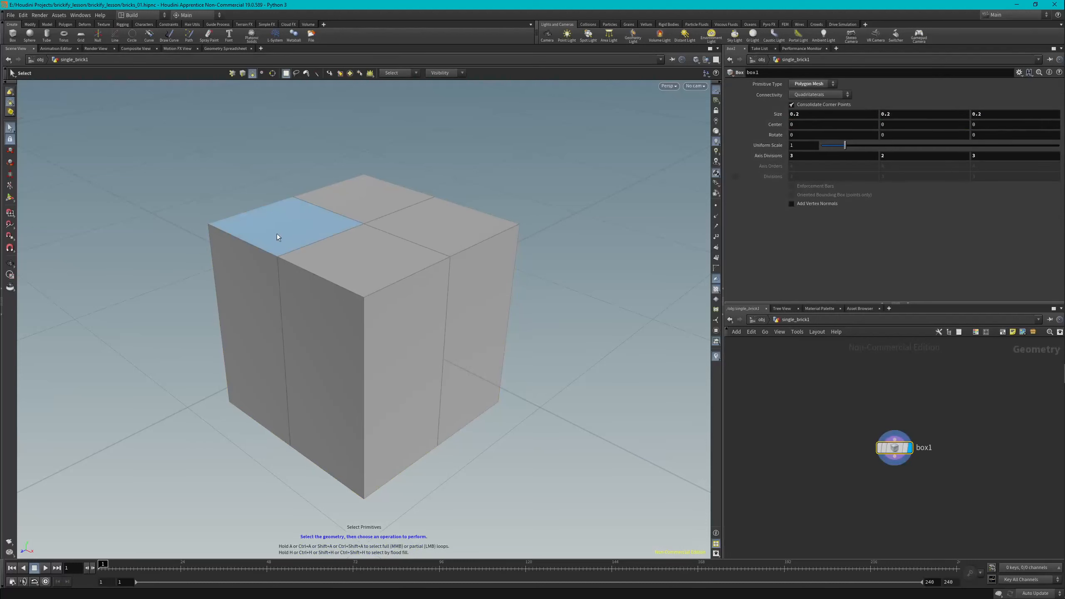
pyautogui.click(301, 227)
pyautogui.keyDown('shift'); pyautogui.click(337, 201); pyautogui.keyUp('shift')
pyautogui.keyDown('shift'); pyautogui.click(419, 224); pyautogui.keyUp('shift')
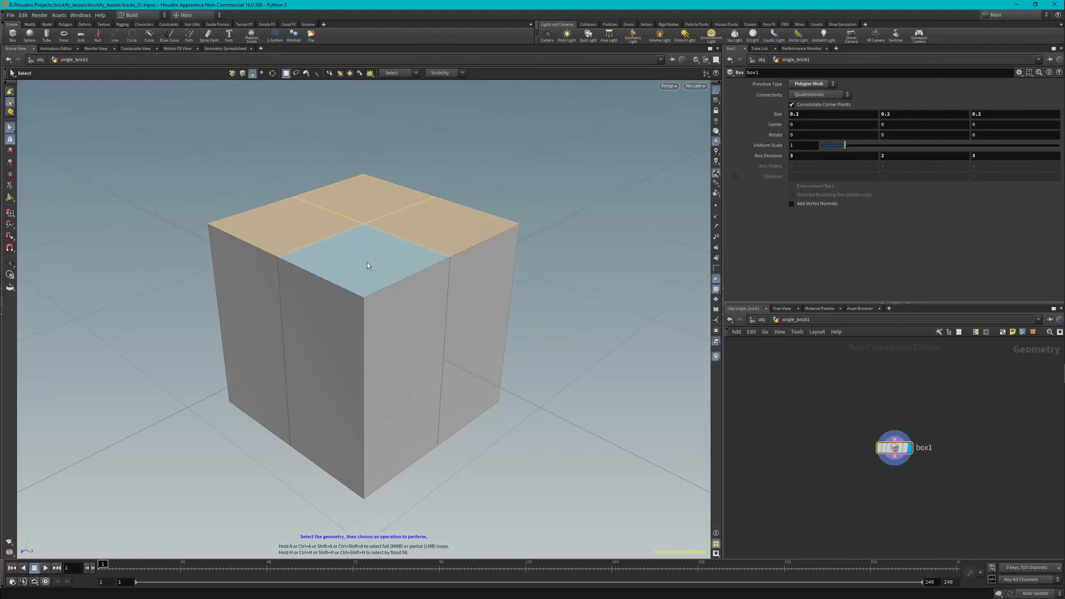
# Step: Apply PolyExtrude to the selected top faces with an inset of 0.04
pyautogui.press('c')
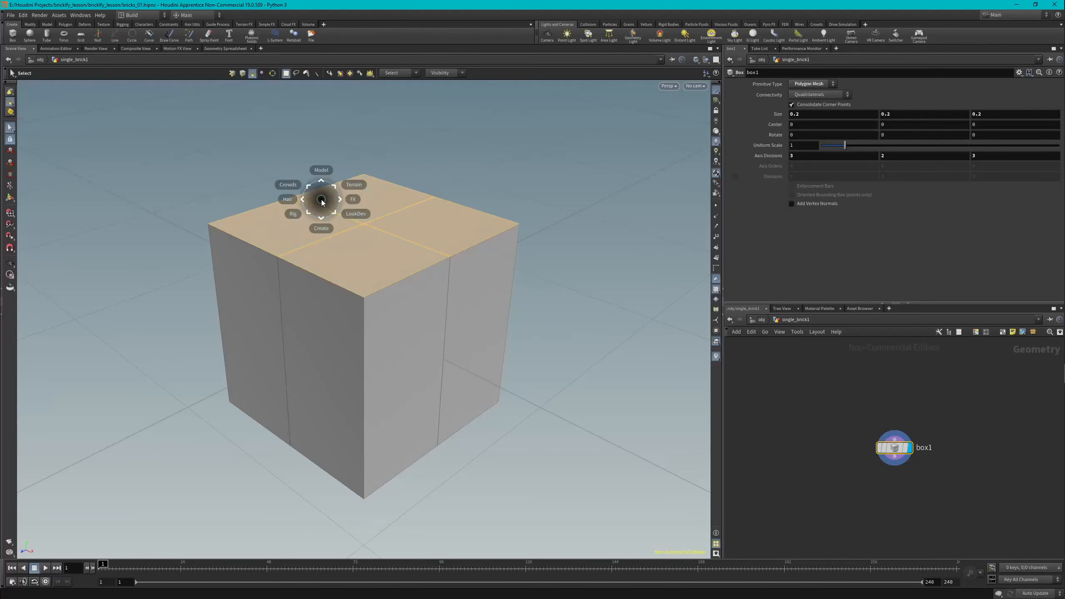
pyautogui.click(321, 171)
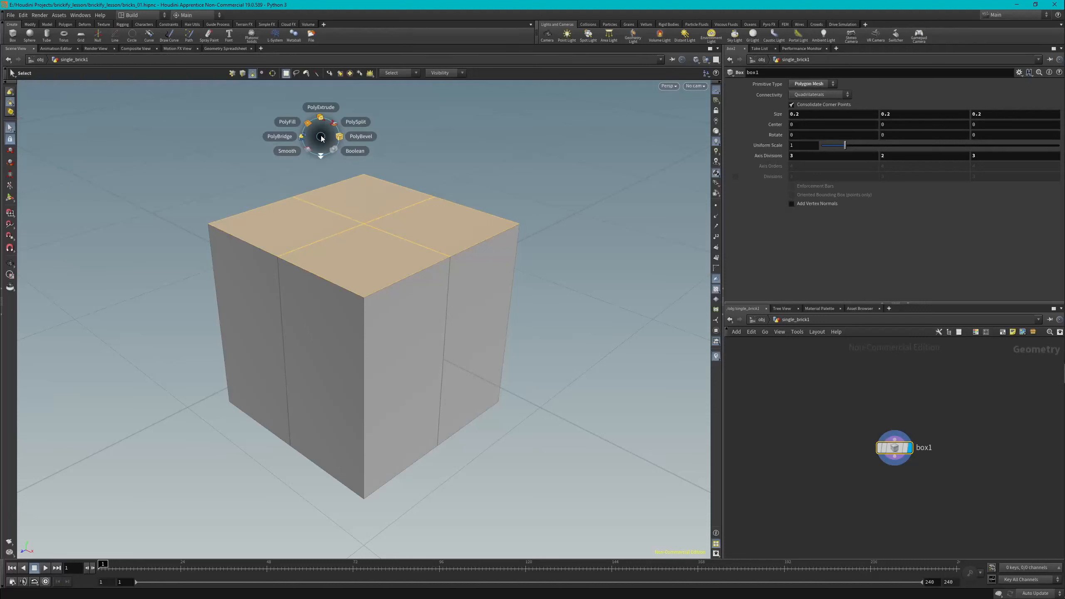
pyautogui.click(319, 108)
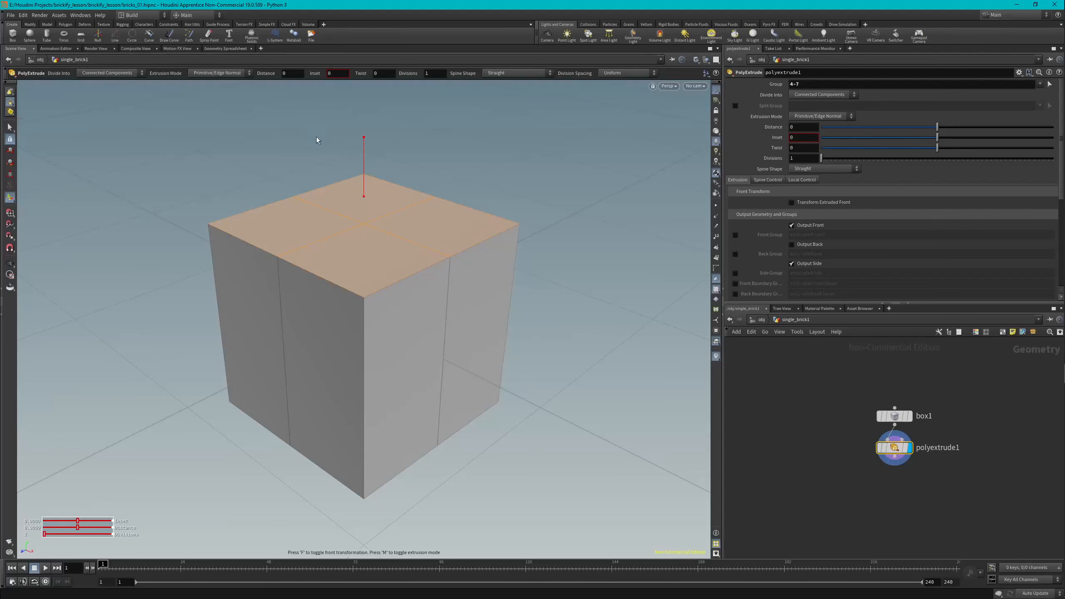
pyautogui.click(798, 139)
pyautogui.write('0.04')
pyautogui.press('Return')
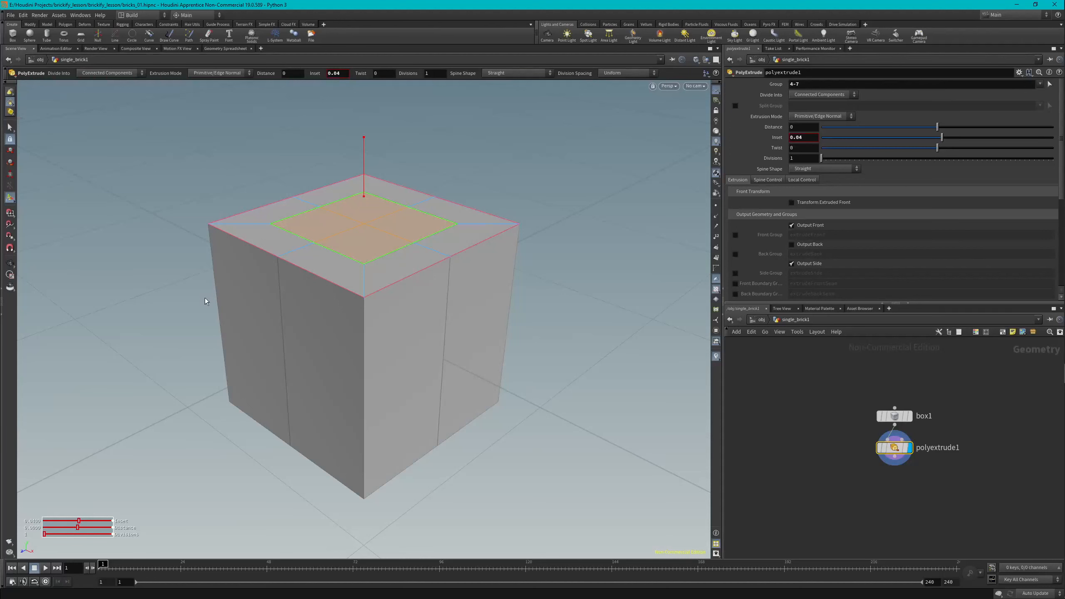
# Step: With the Move tool, reshape the inset top faces into a circle
pyautogui.press('t')
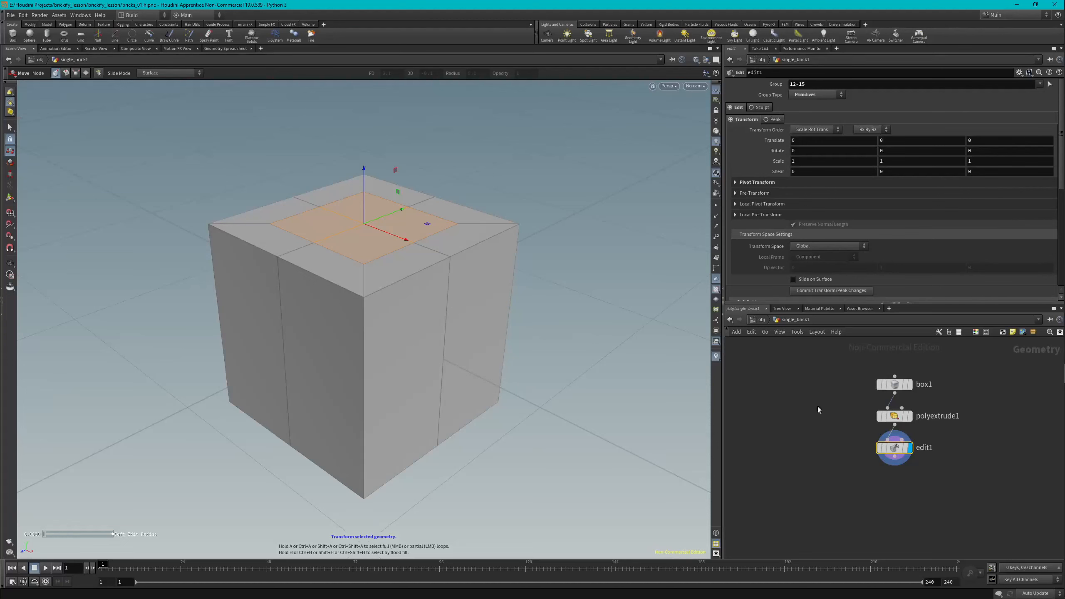
pyautogui.moveTo(895, 415)
pyautogui.mouseDown()
pyautogui.moveTo(896, 404)
pyautogui.moveTo(897, 413)
pyautogui.mouseUp()
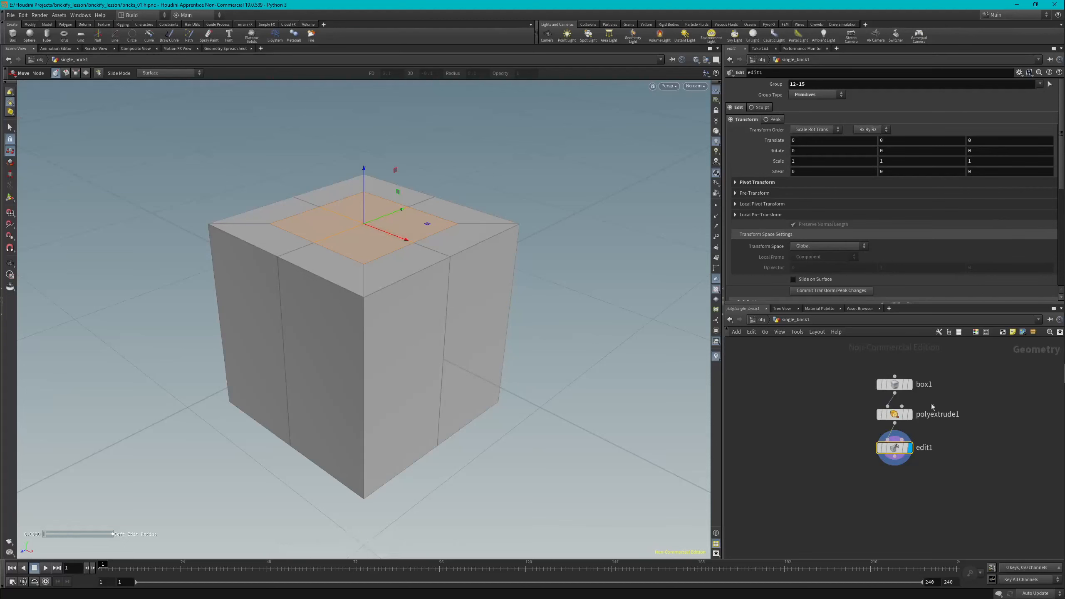
pyautogui.moveTo(895, 448)
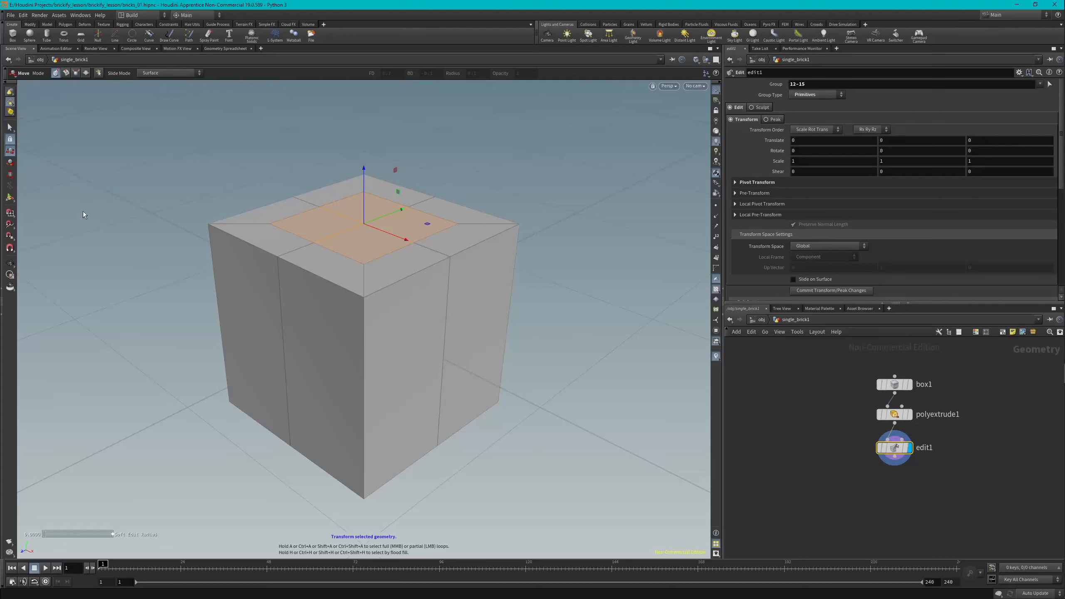
pyautogui.rightClick(101, 203)
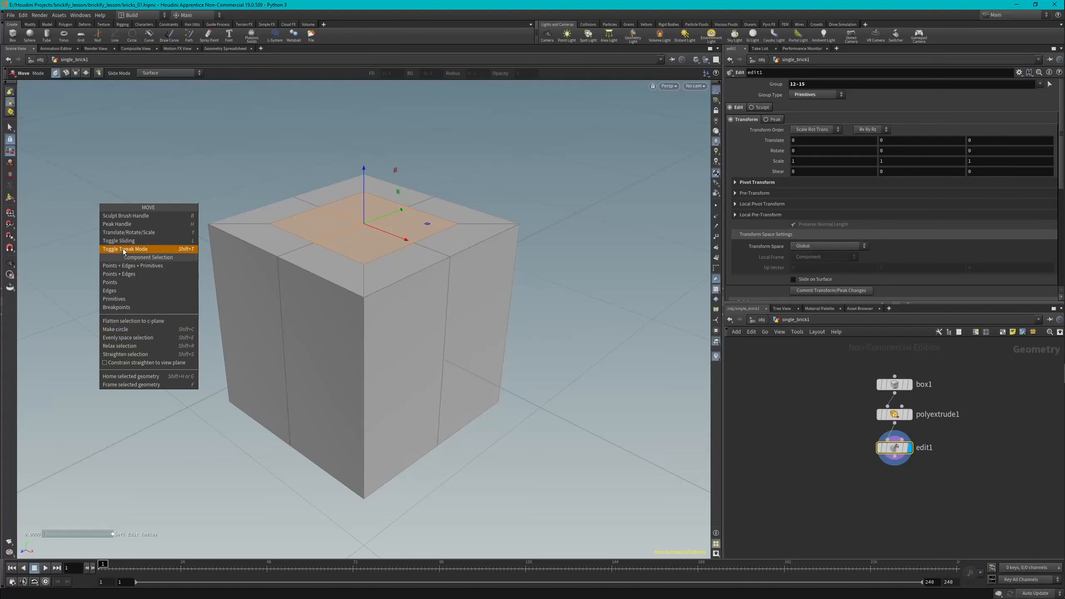
pyautogui.click(127, 330)
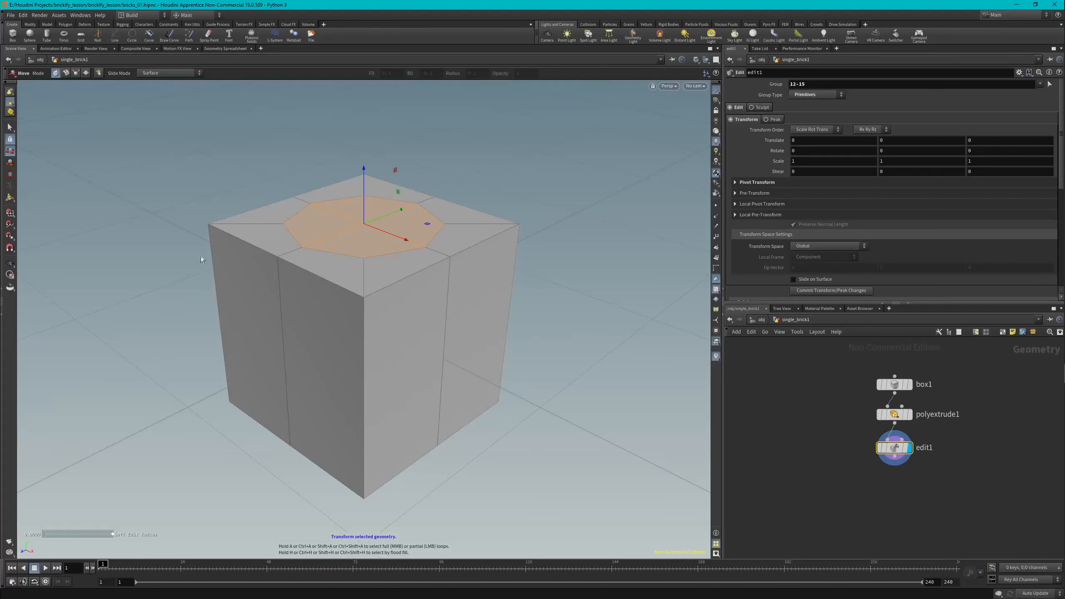
pyautogui.rightClick(106, 254)
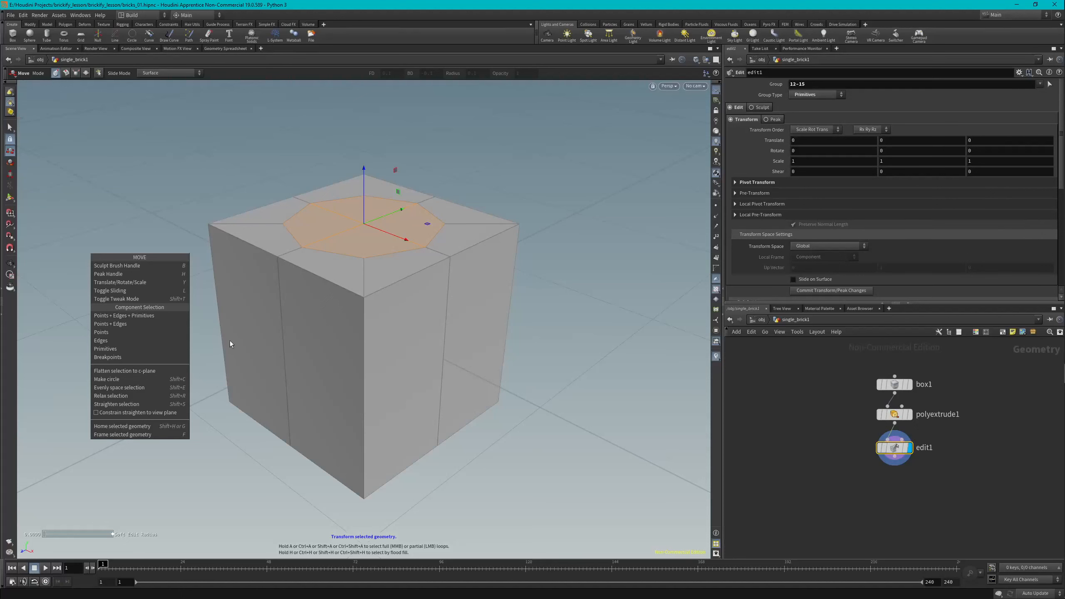
pyautogui.click(221, 468)
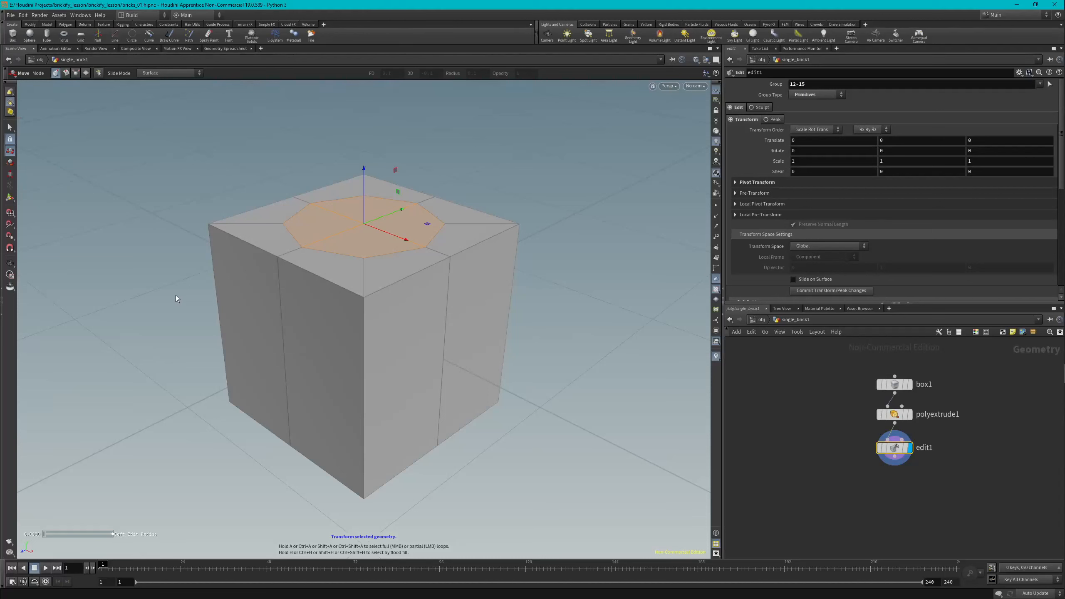
# Step: Apply PolyExtrude to the circular top faces with a distance of 0.05
pyautogui.press('c')
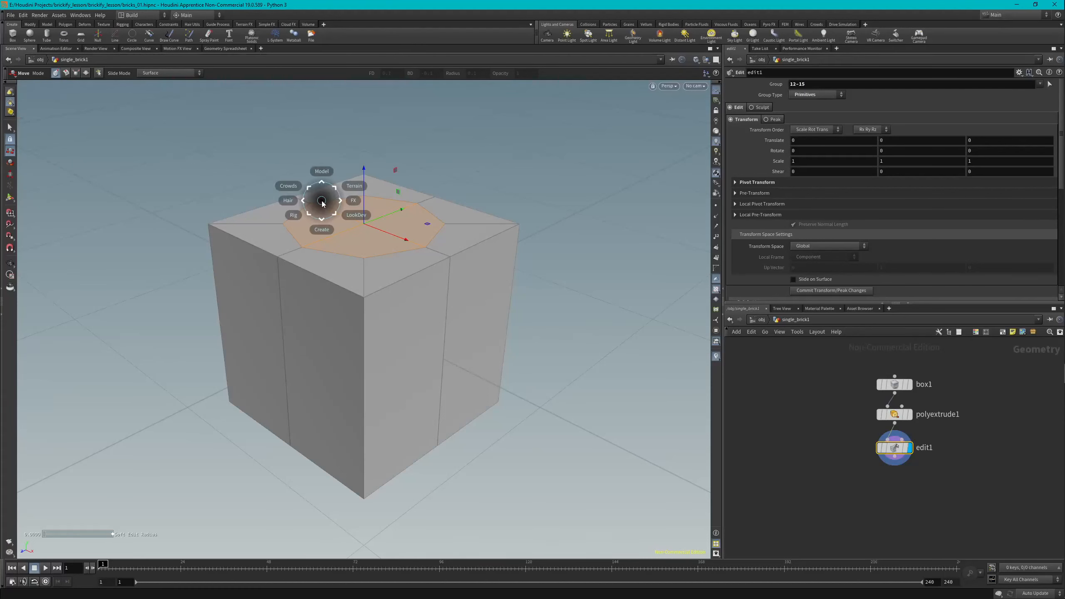
pyautogui.click(321, 171)
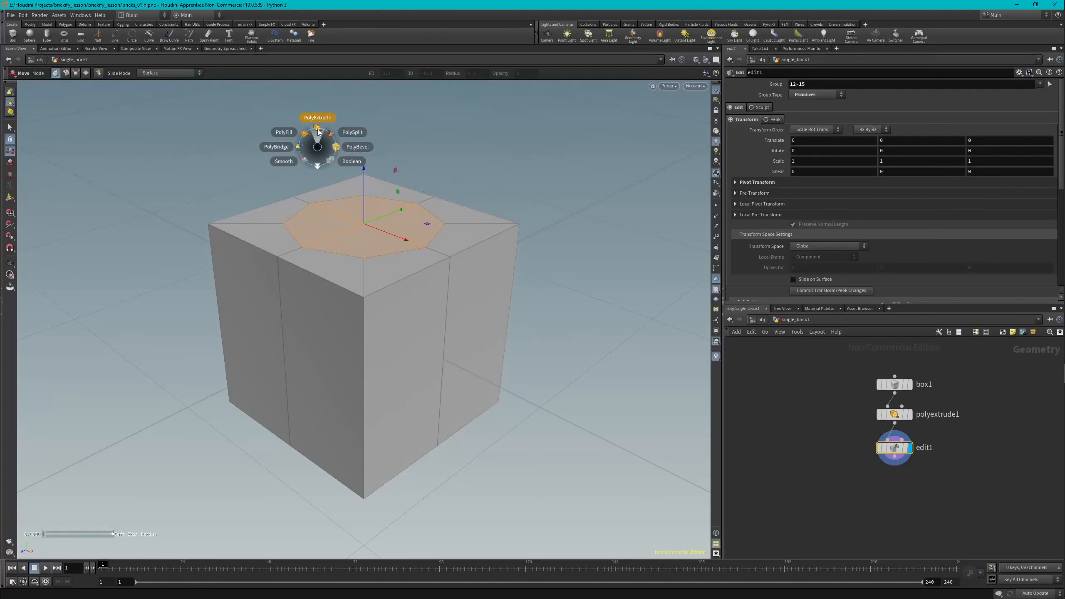
pyautogui.click(318, 132)
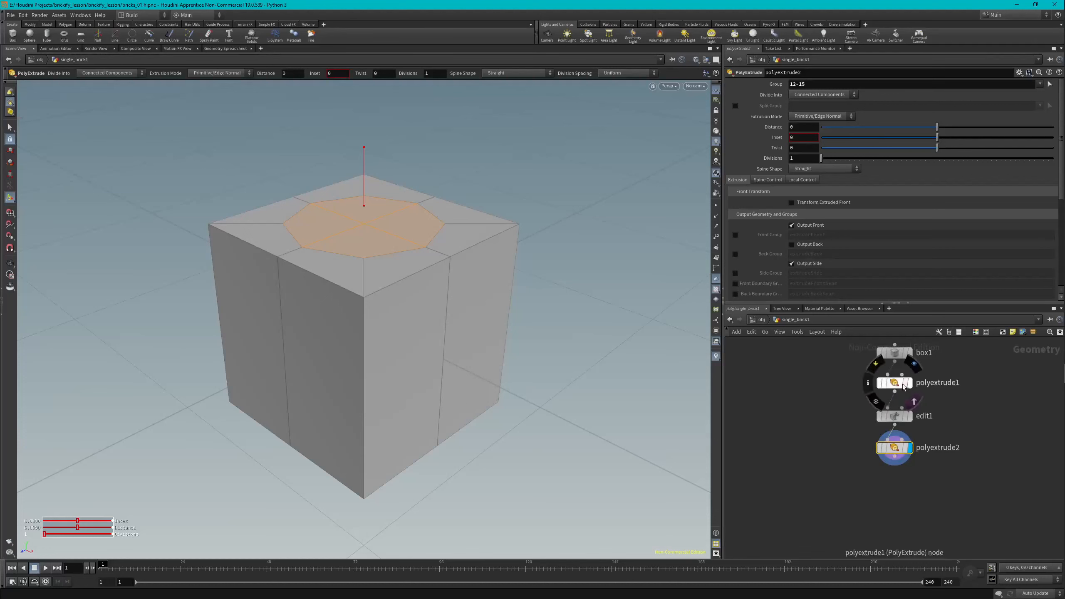
pyautogui.moveTo(901, 449)
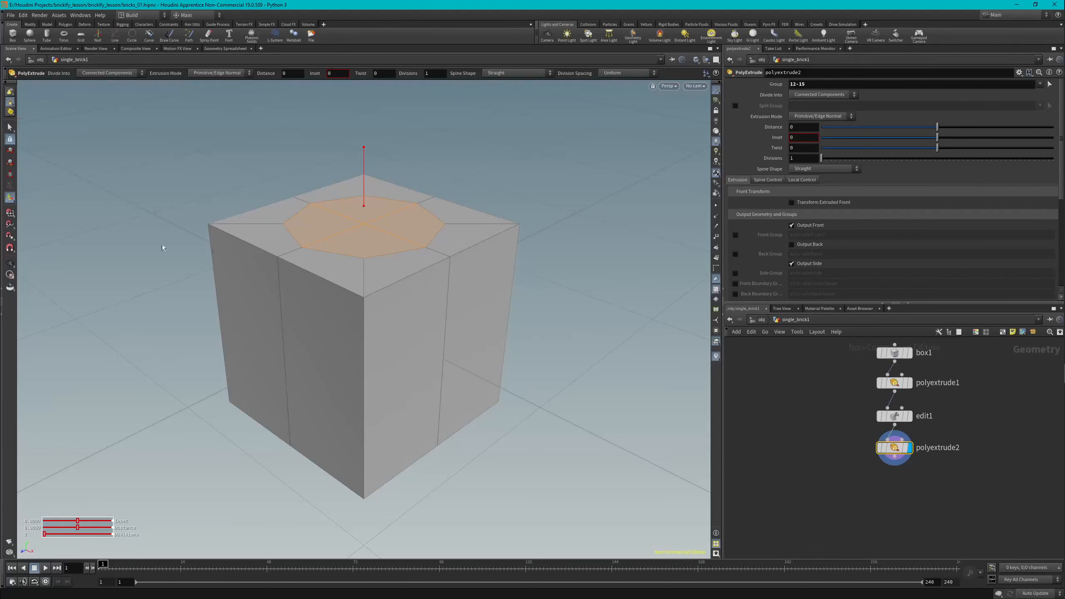
pyautogui.click(801, 126)
pyautogui.write('.05')
pyautogui.press('Return')
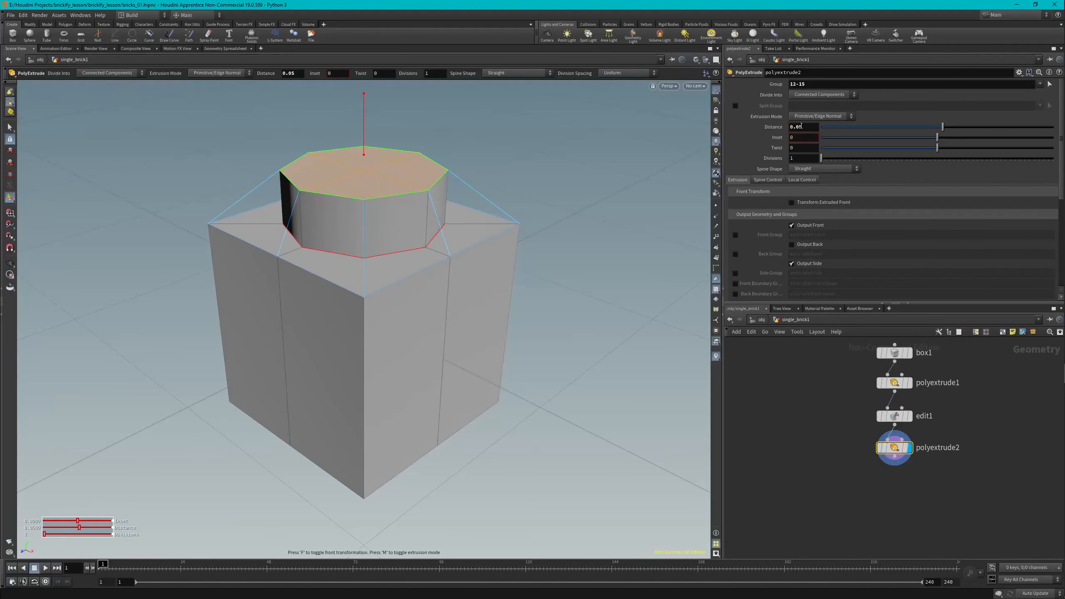
# Step: Try adjusting the extrusion distance interactively, undoing each change
pyautogui.moveTo(364, 92)
pyautogui.mouseDown()
pyautogui.moveTo(361, 138)
pyautogui.moveTo(372, 89)
pyautogui.moveTo(379, 123)
pyautogui.moveTo(371, 134)
pyautogui.moveTo(367, 91)
pyautogui.moveTo(367, 101)
pyautogui.mouseUp()
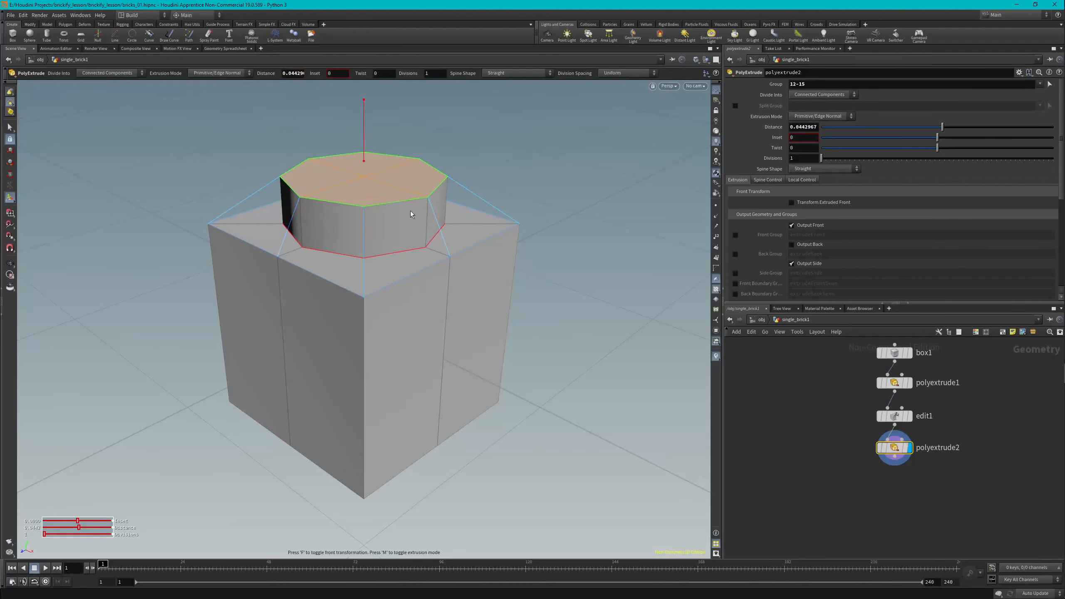
pyautogui.hotkey('ctrl', 'z')
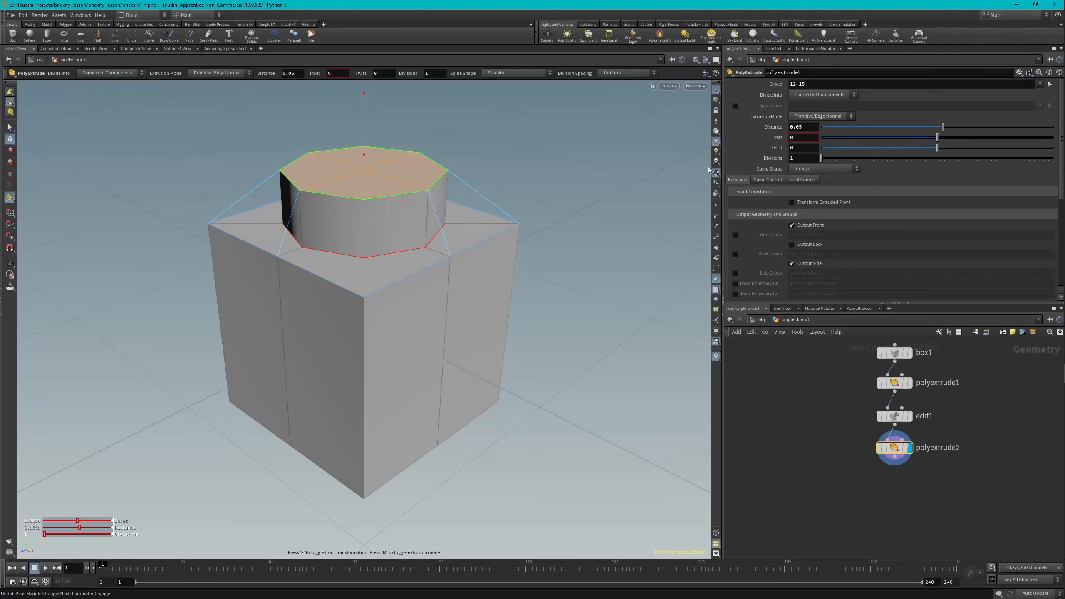
pyautogui.moveTo(806, 127); pyautogui.dragTo(769, 131)
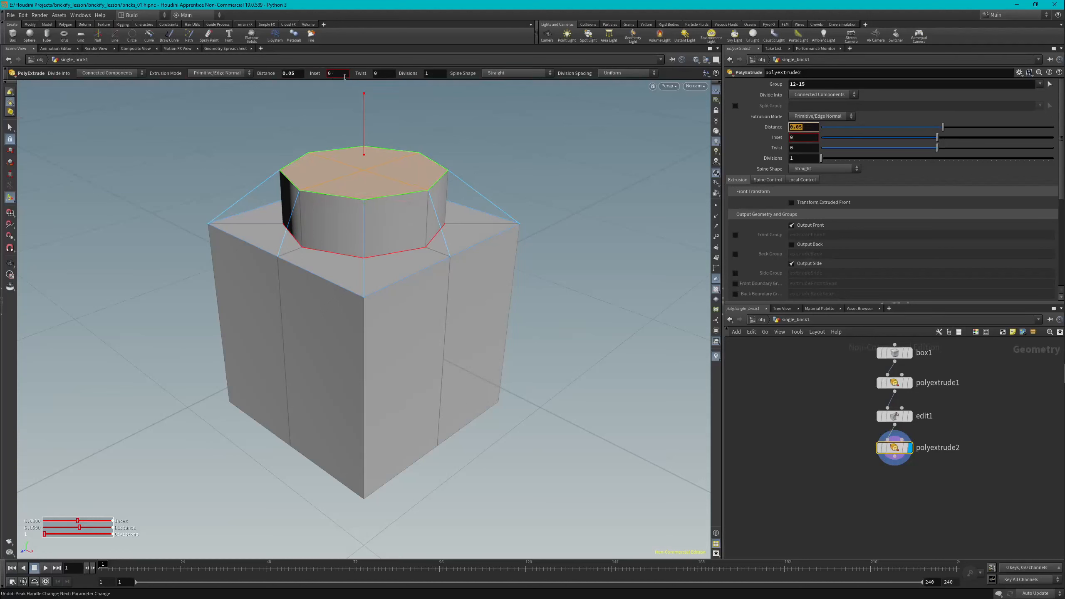
pyautogui.click(303, 72)
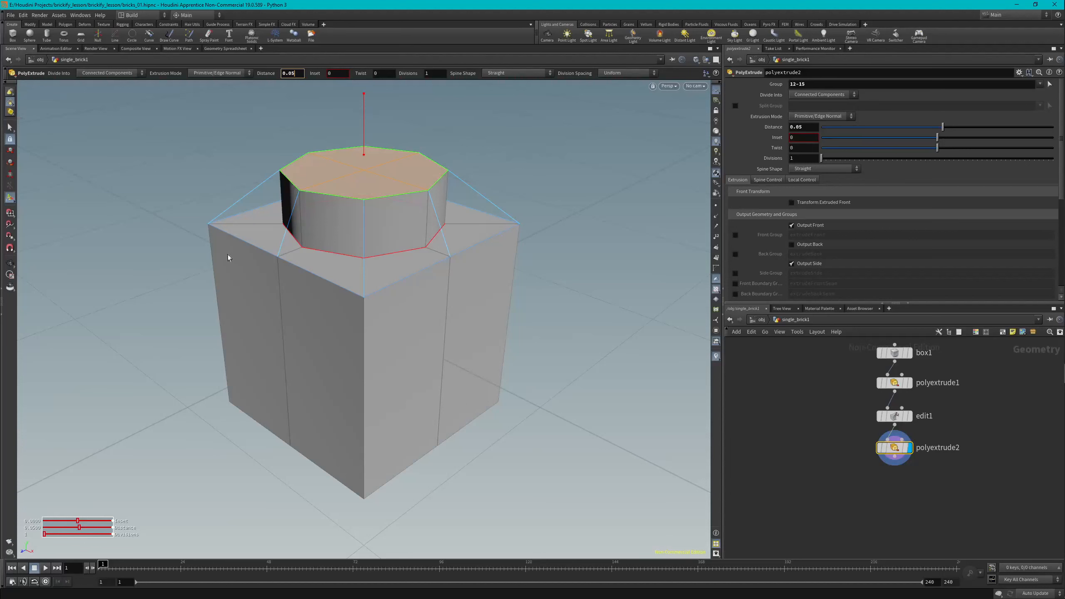
pyautogui.moveTo(212, 324); pyautogui.dragTo(248, 319, button='middle')
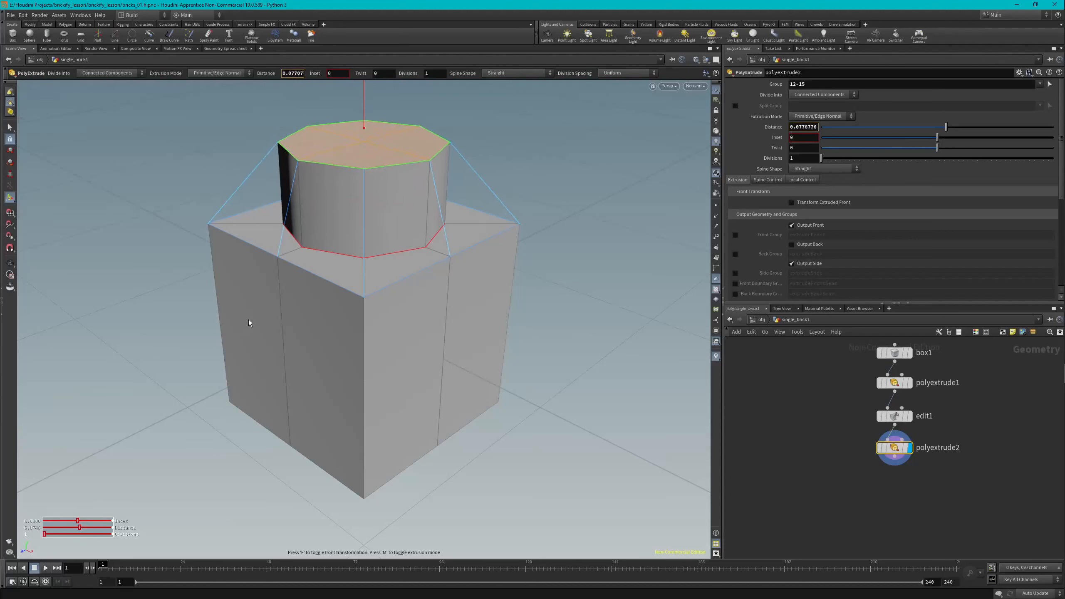
pyautogui.hotkey('ctrl', 'z')
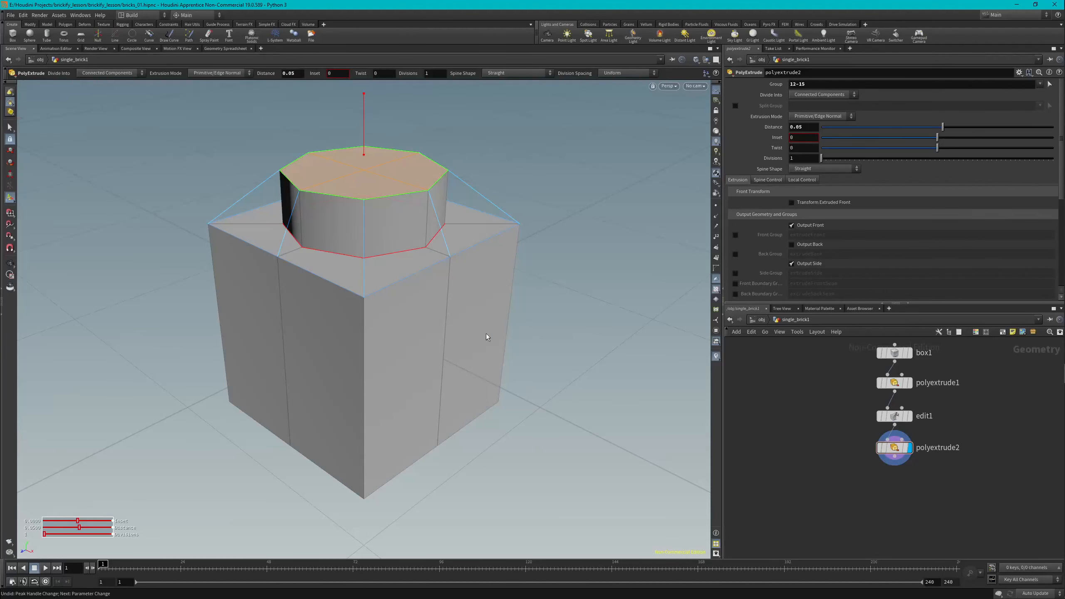
pyautogui.press('Escape')
pyautogui.moveTo(107, 285); pyautogui.dragTo(140, 265)
pyautogui.hotkey('space', 'g')
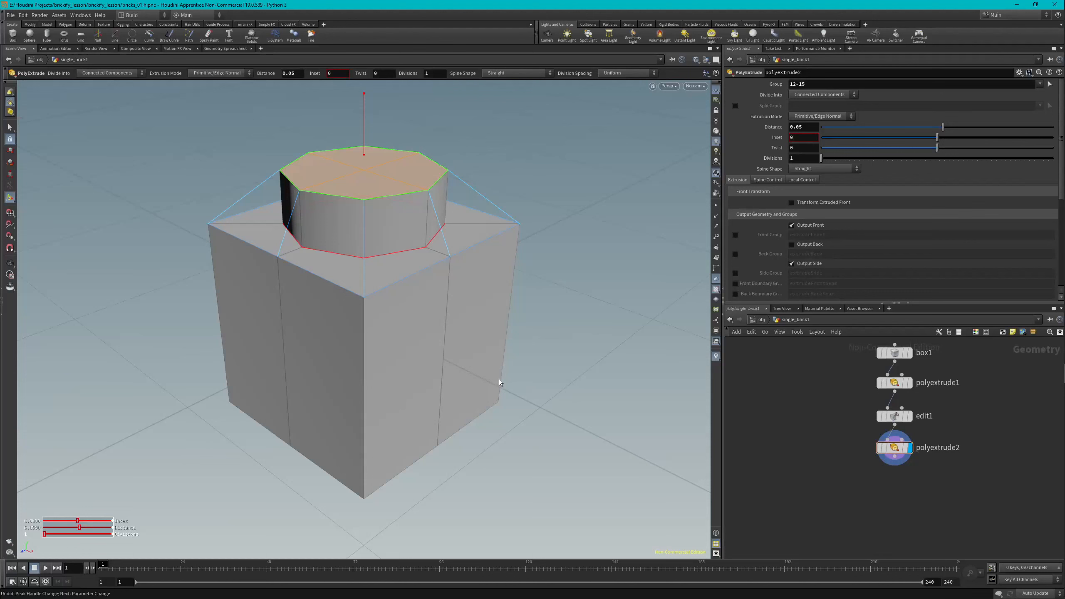